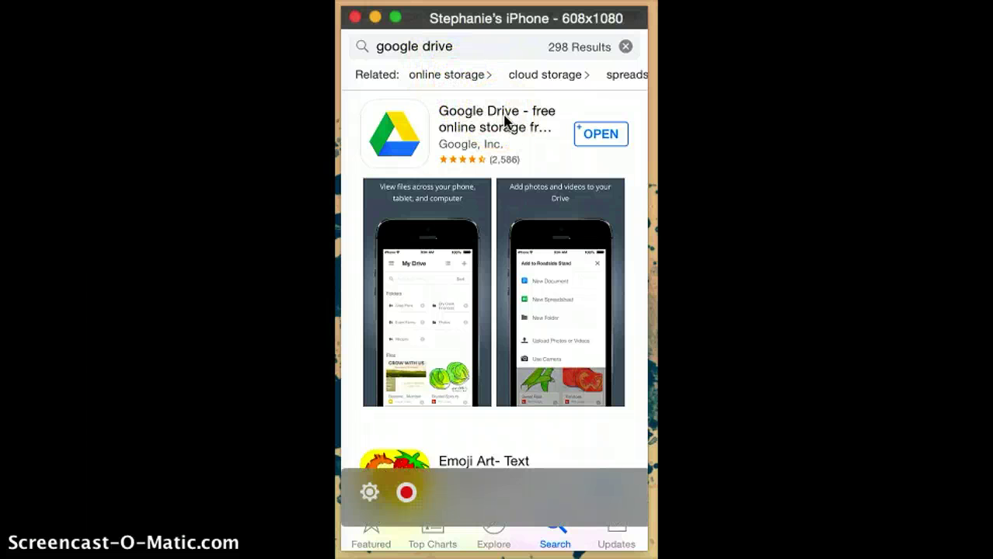
- Find the installed Google Drive app in App Store search results and launch it
left_click(544, 117)
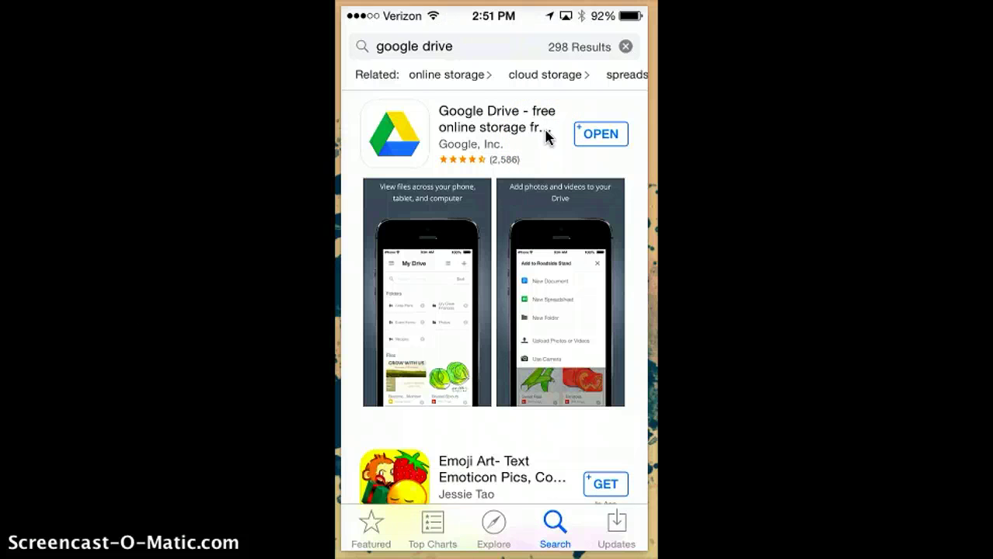
left_click(554, 134)
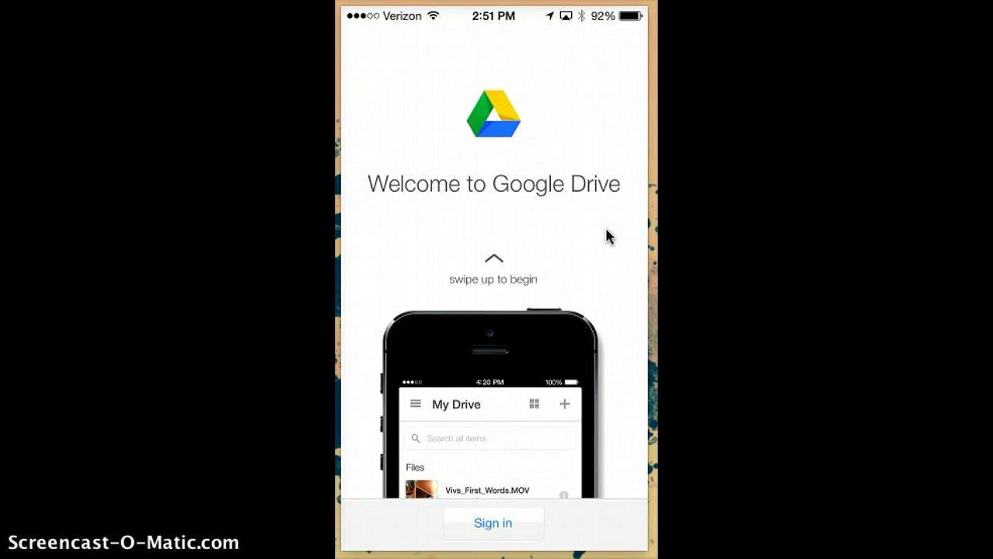
- Start Google sign-in and enter the account email, correcting the initial typo
left_click(505, 535)
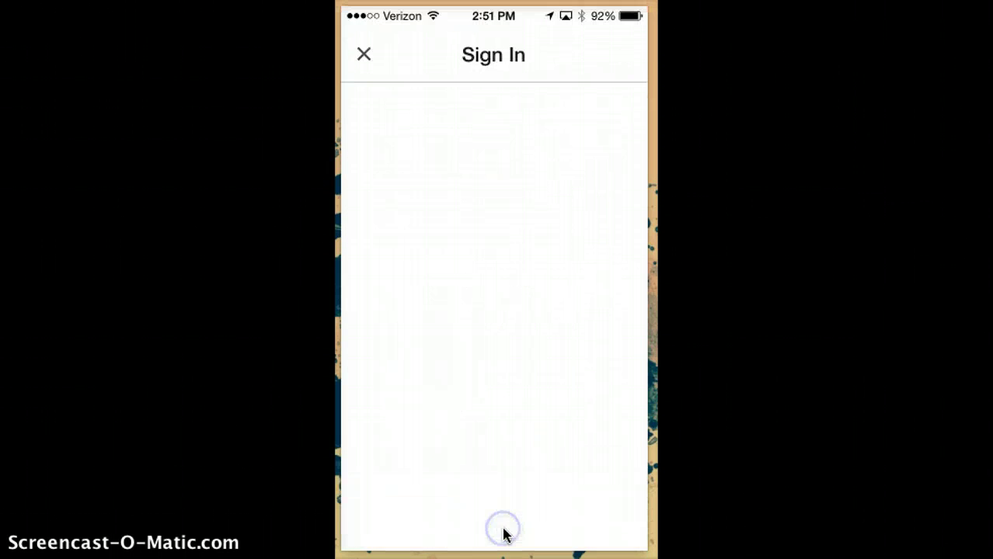
left_click(524, 455)
mouse_move(523, 410)
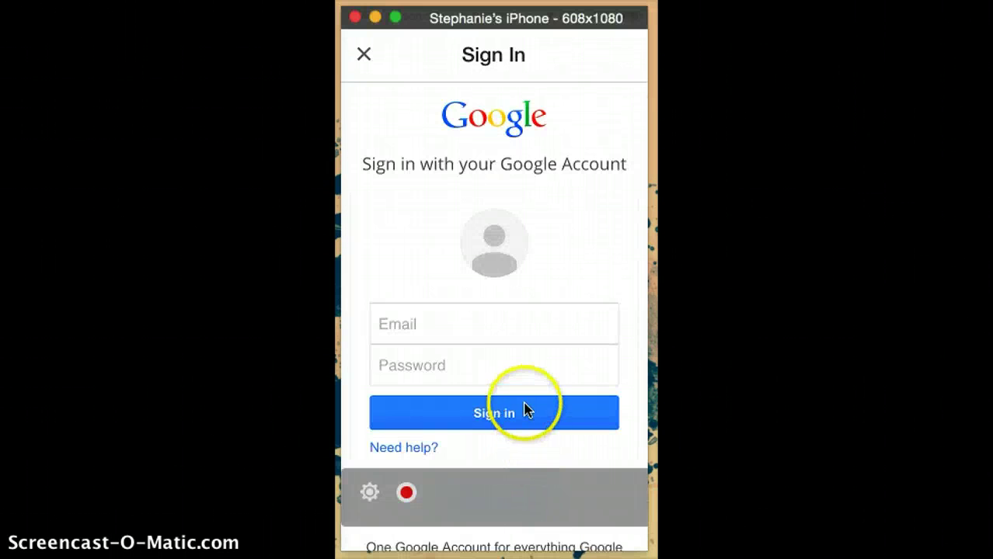
left_click(489, 342)
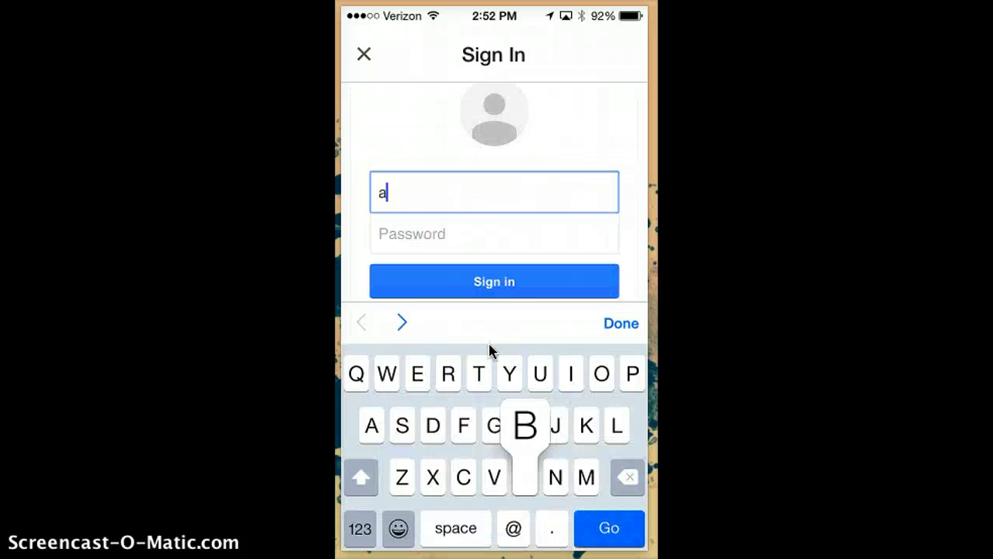
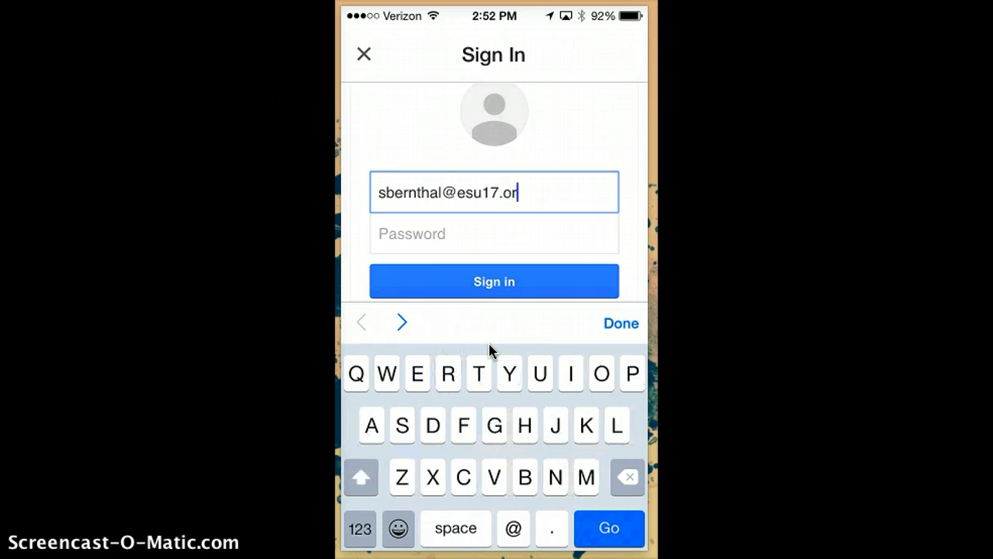
left_click(488, 334)
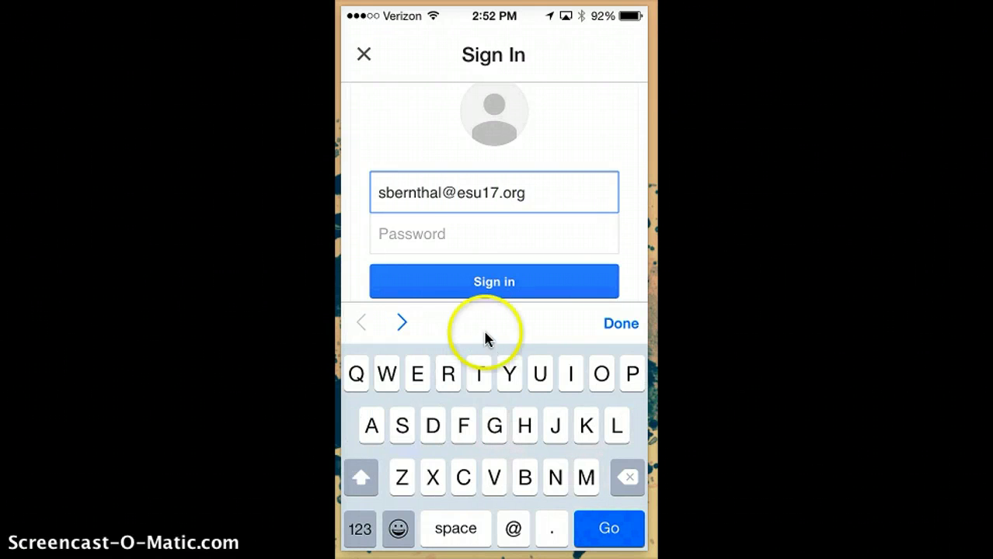
- Enter the account password and submit the sign-in
left_click(461, 236)
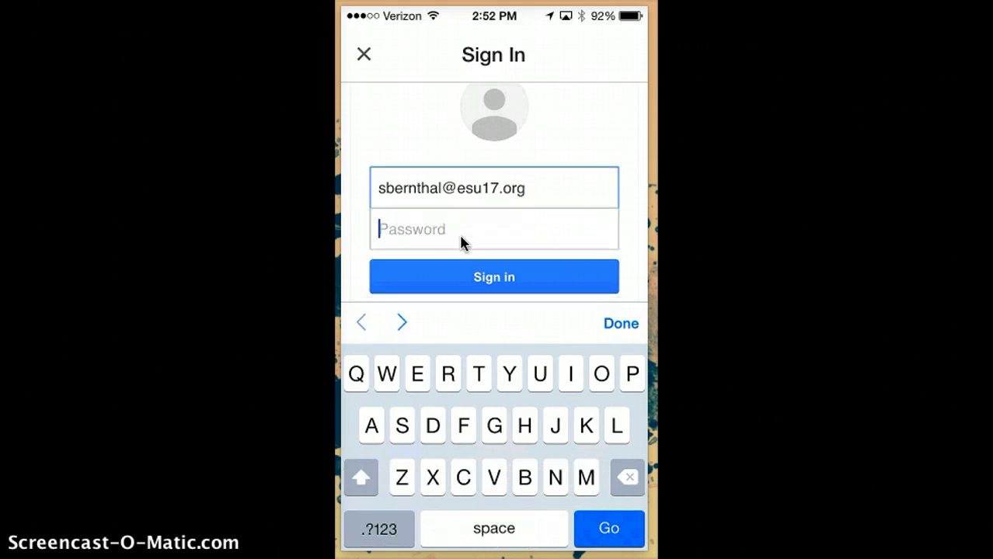
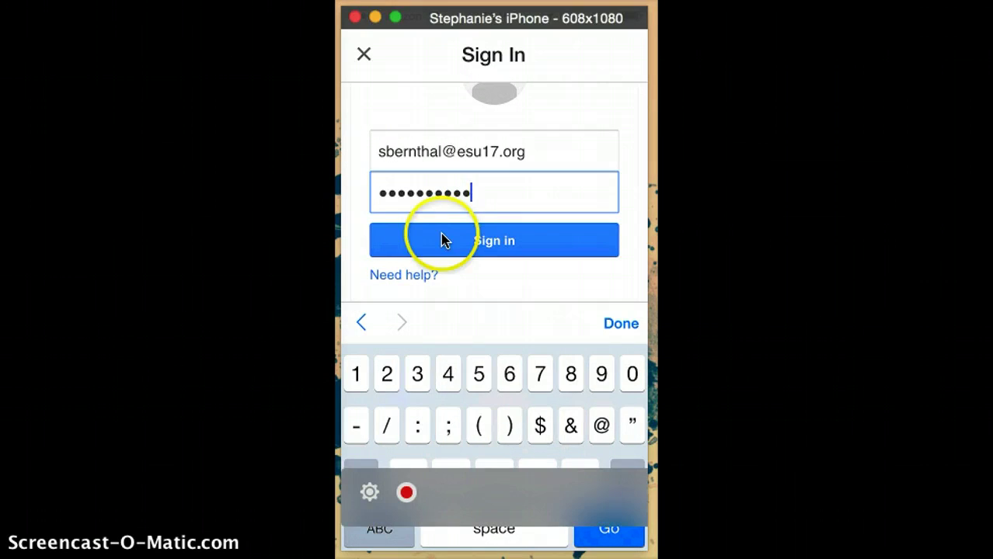
left_click(443, 241)
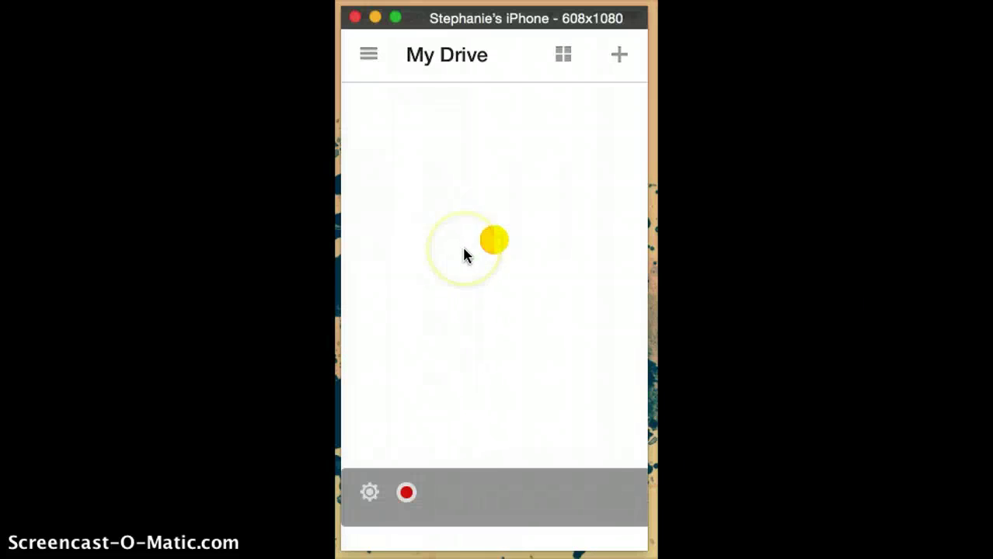
- Pull down to refresh My Drive so its four folders and files load
left_click_drag(465, 291, 469, 319)
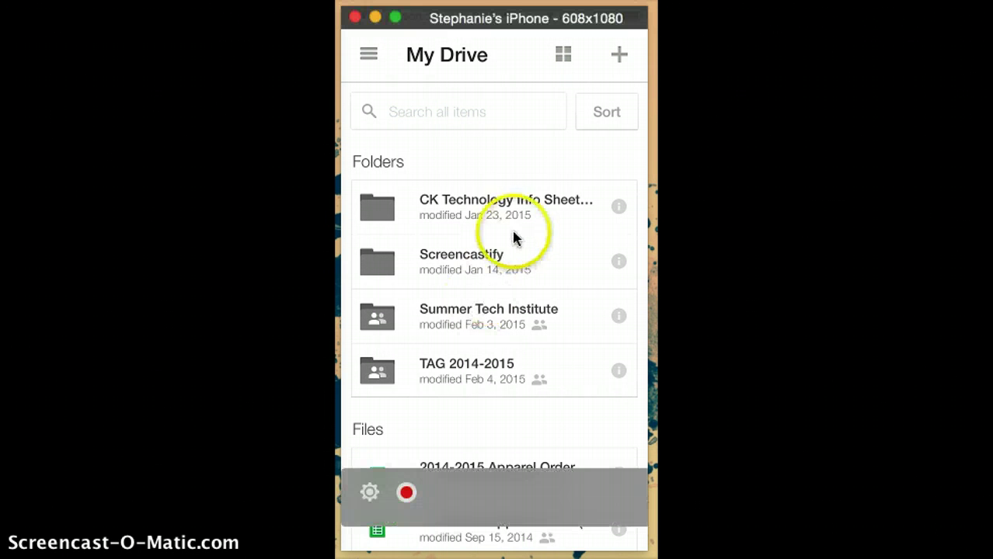
left_click(620, 61)
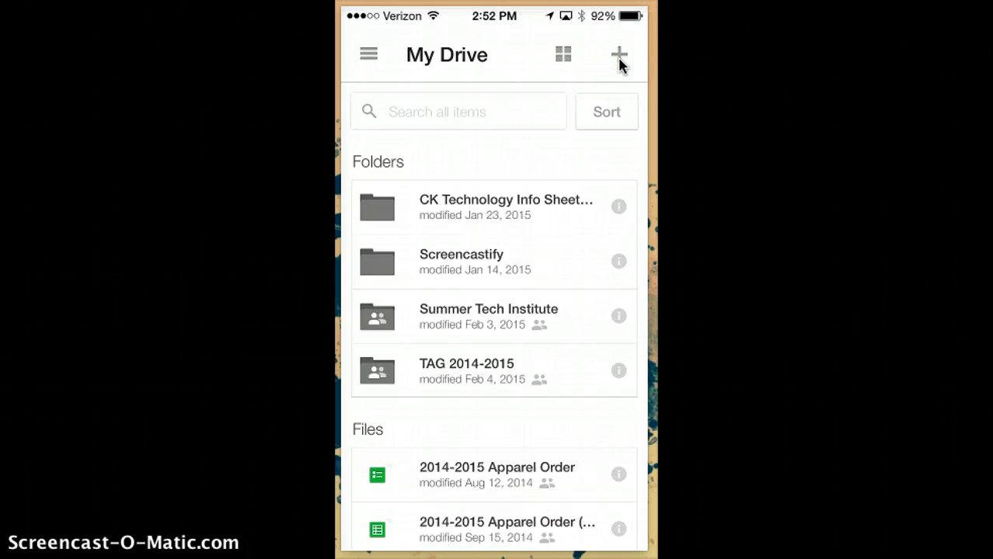
- Select the 00:10 dog video from the Camera Roll under Upload Photos or Videos
left_click(619, 56)
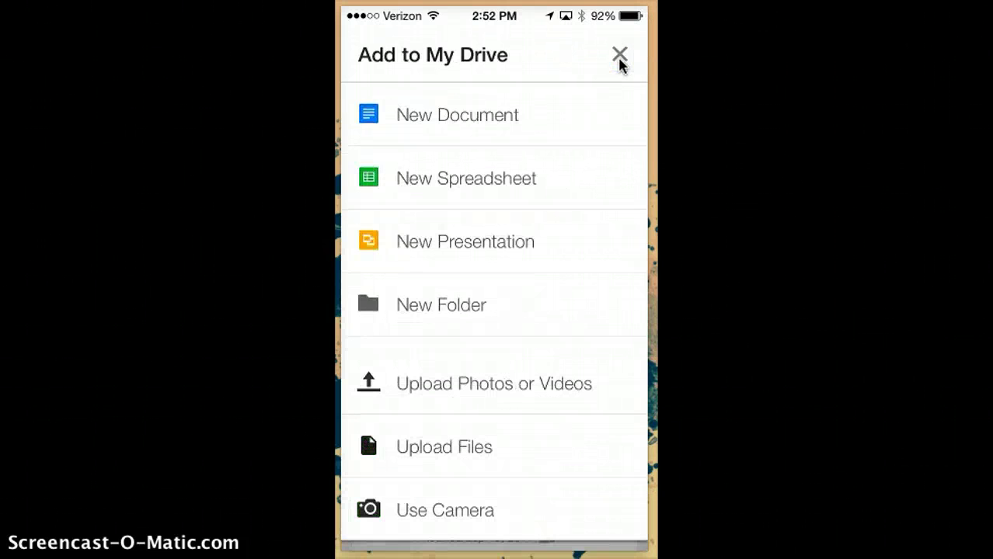
mouse_move(495, 271)
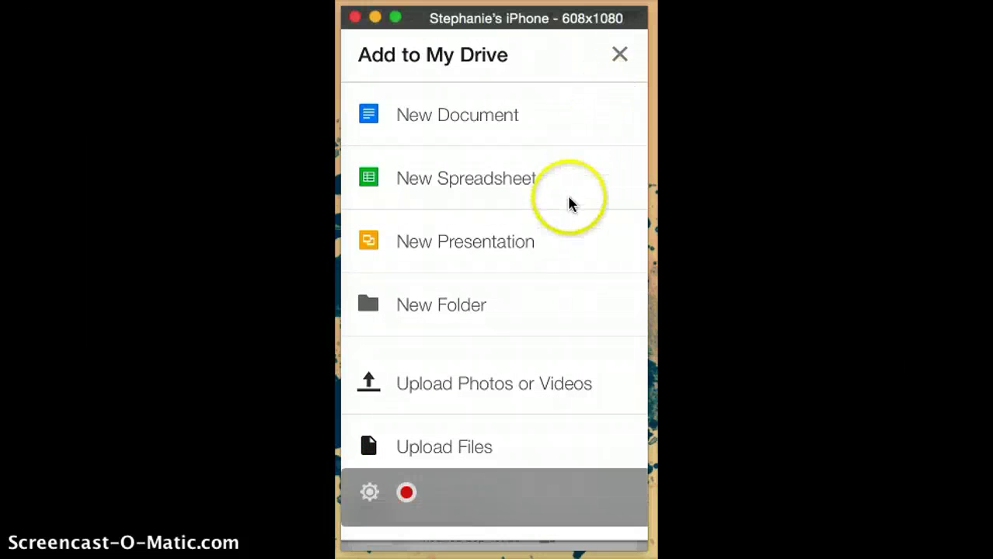
left_click(498, 391)
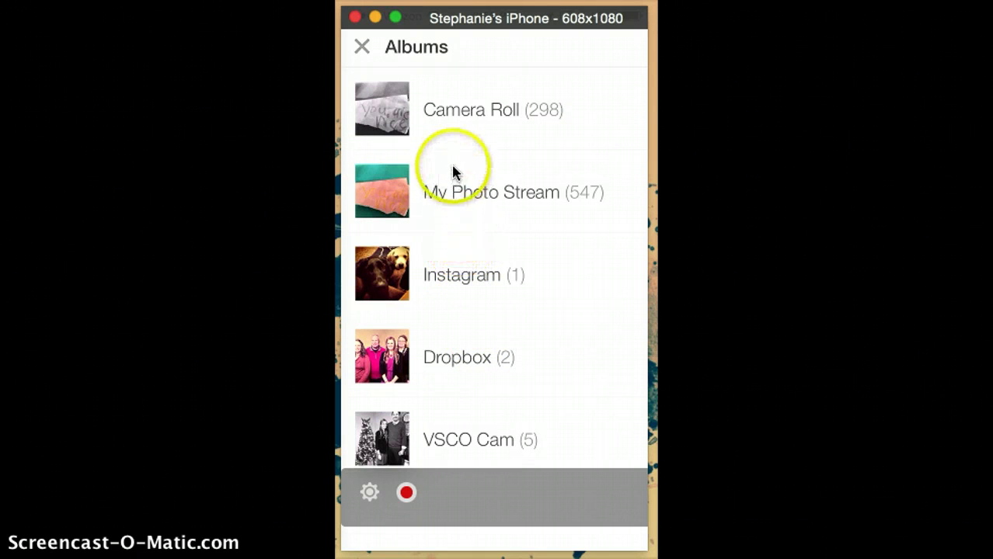
left_click(449, 120)
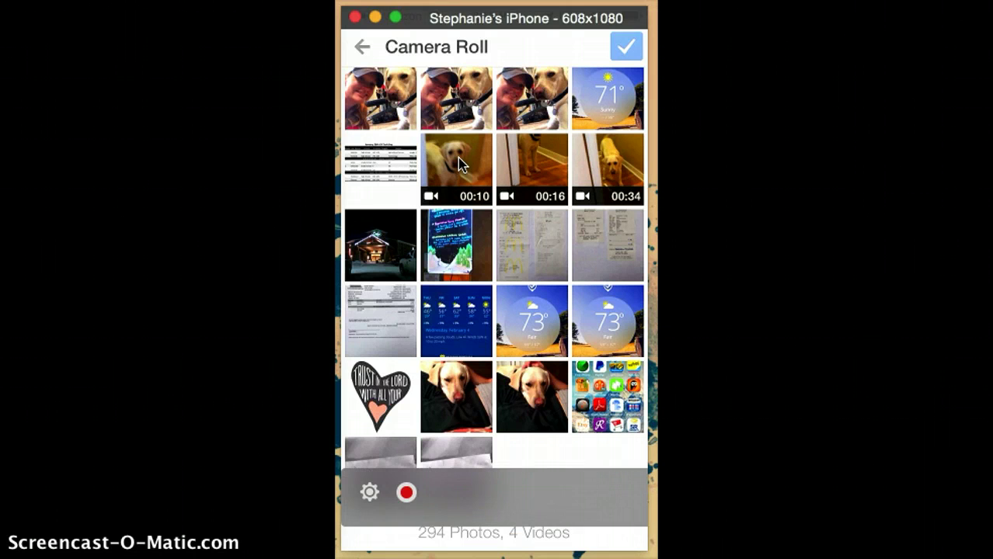
left_click(460, 163)
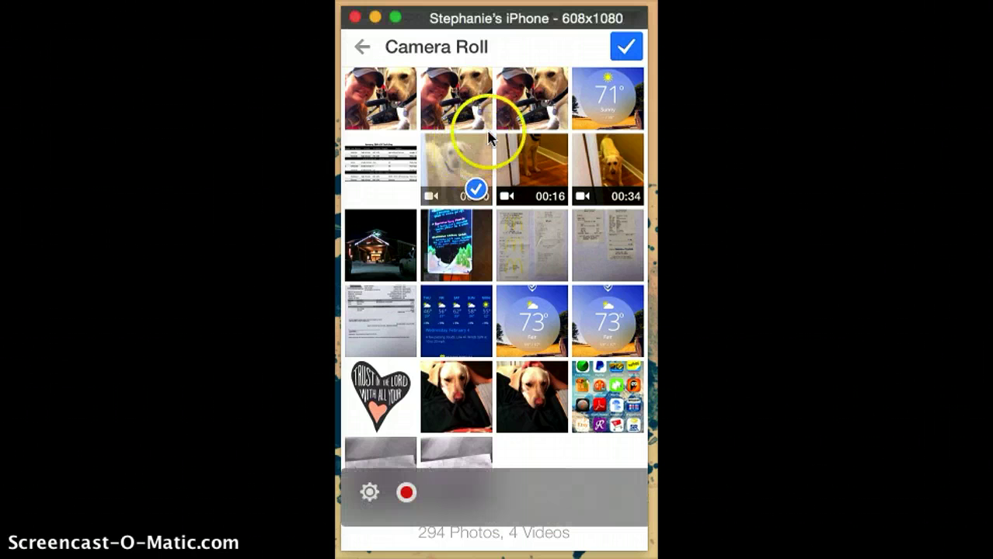
- Confirm the selection so IMG_3659.MOV begins uploading into My Drive
left_click(625, 48)
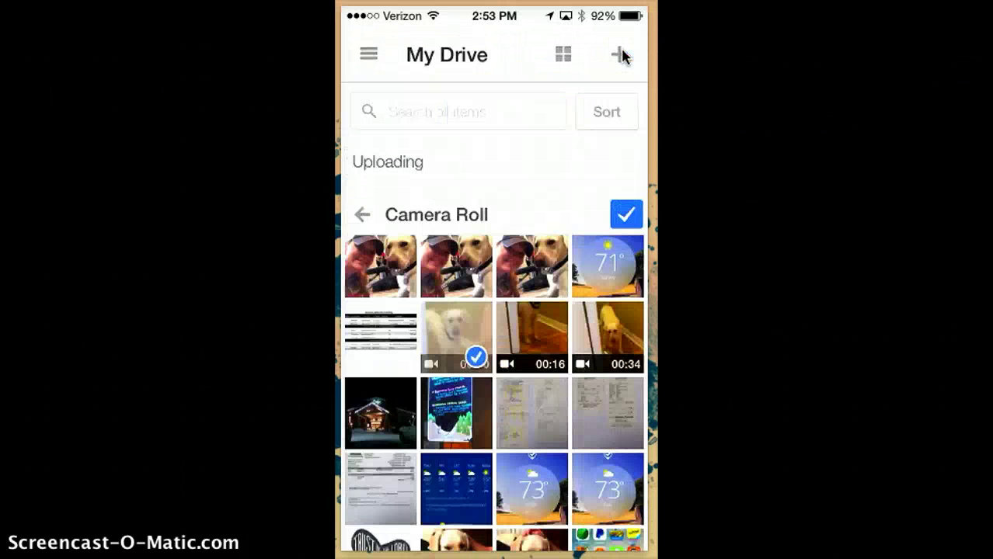